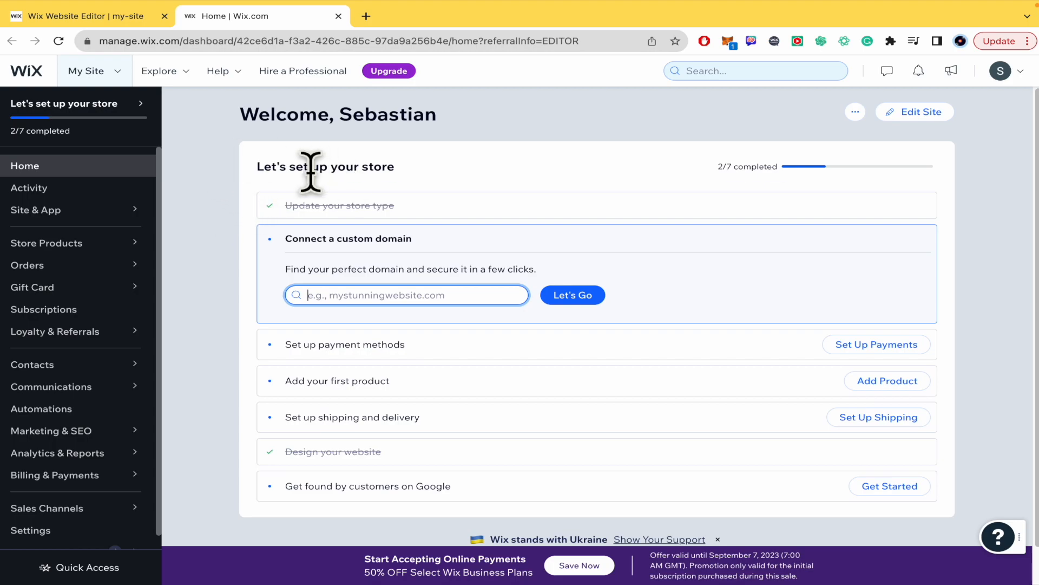
- Open the website for editing and bring up the templates for adding a page to the site menu
click(943, 116)
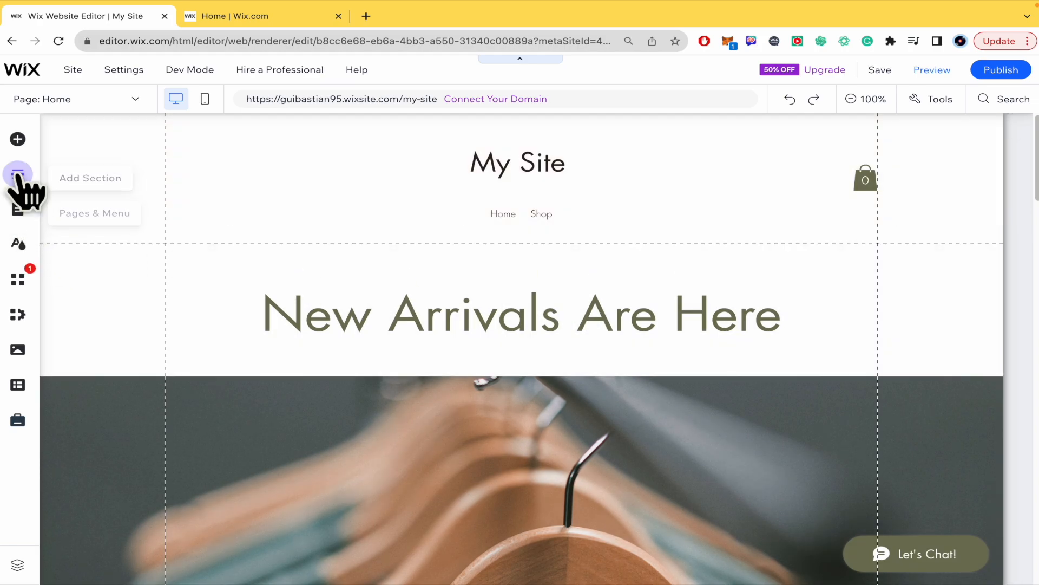
click(17, 209)
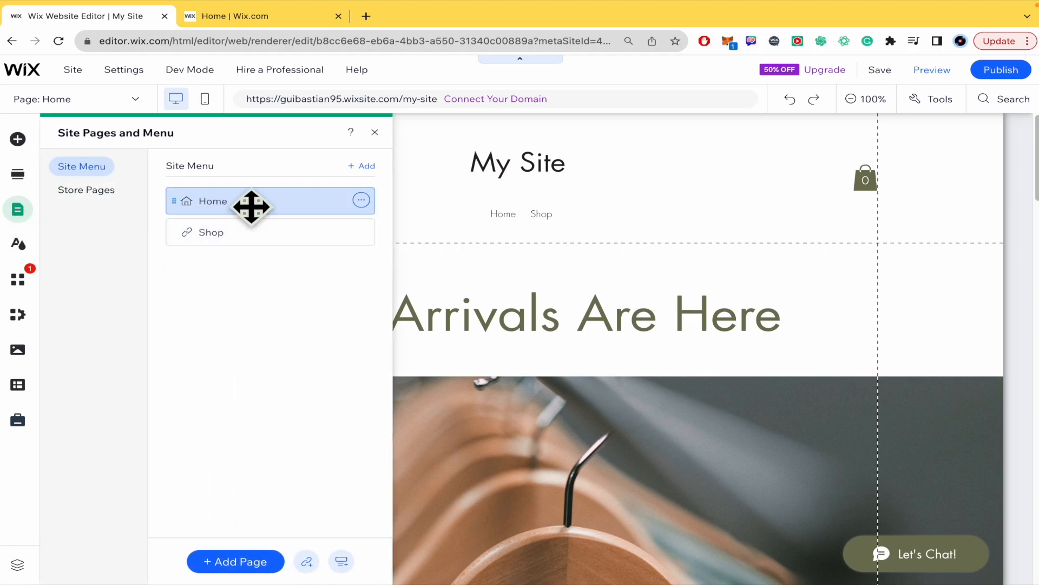
click(251, 562)
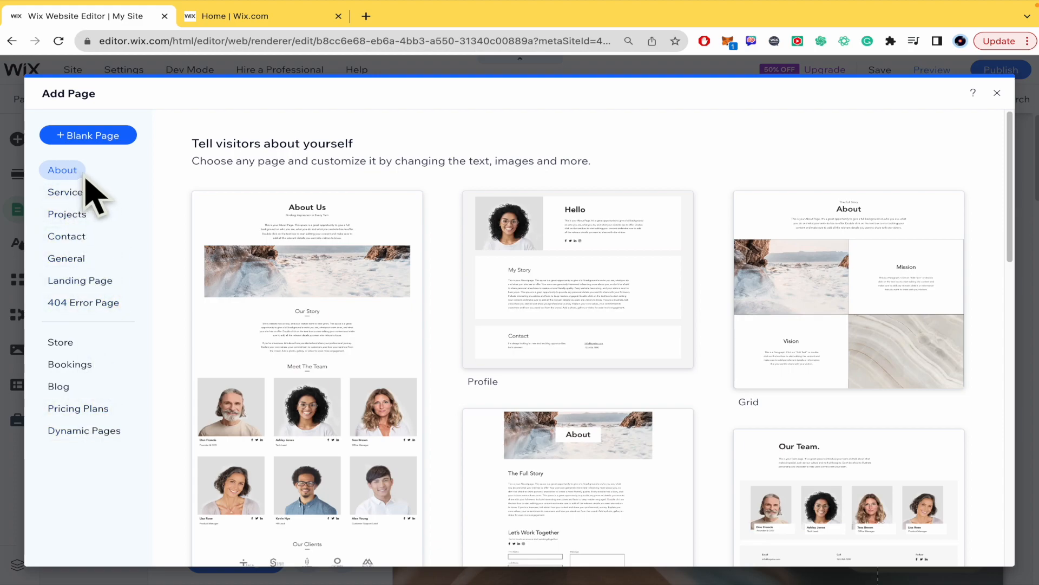
- Look through the available page templates in the About category, comparing their layouts
scroll(447, 383, down, 6)
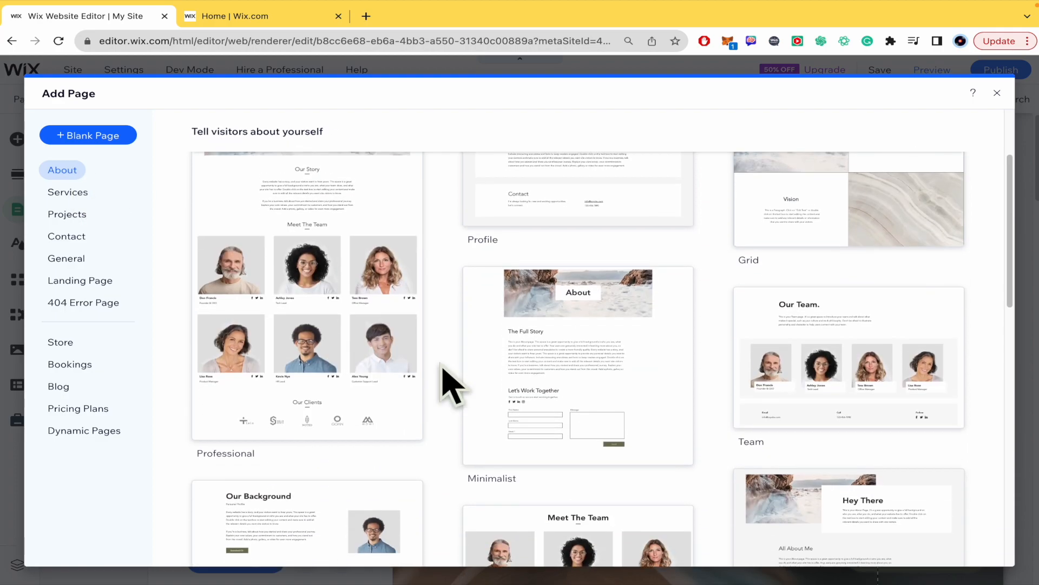
scroll(448, 383, down, 3)
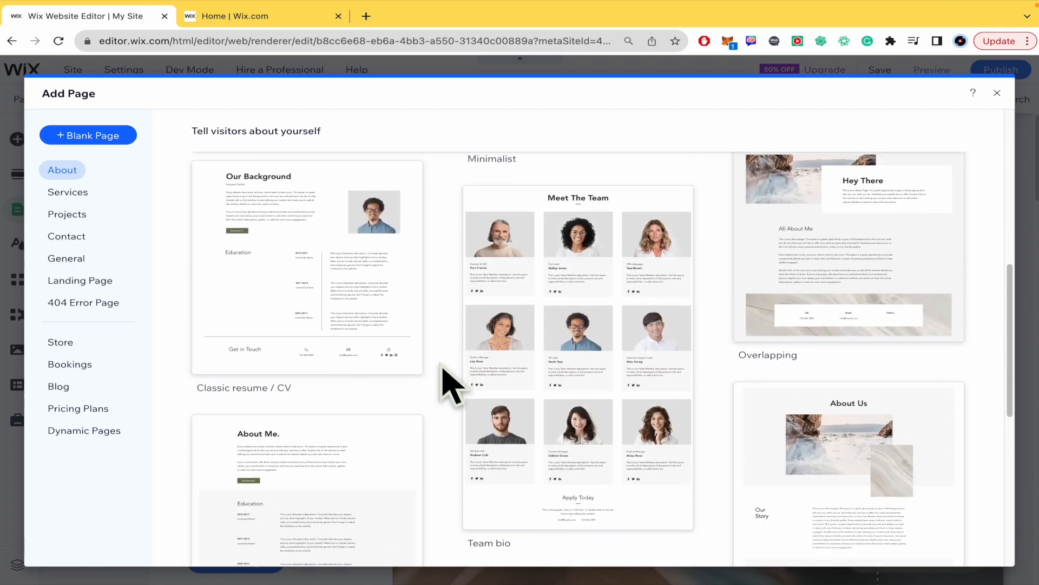
scroll(448, 383, down, 4)
scroll(447, 383, up, 12)
mouse_move(591, 274)
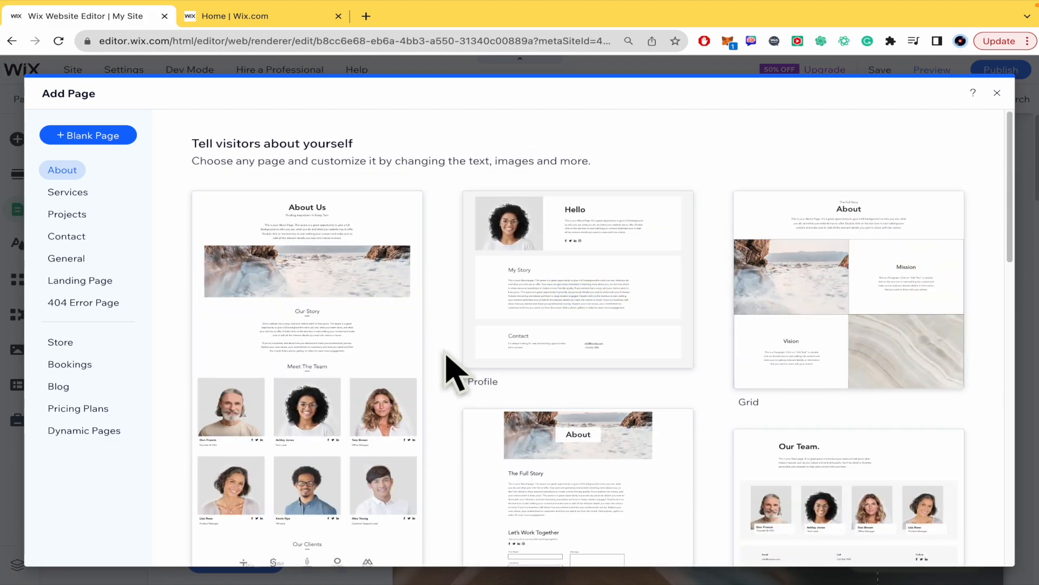
scroll(457, 429, down, 4)
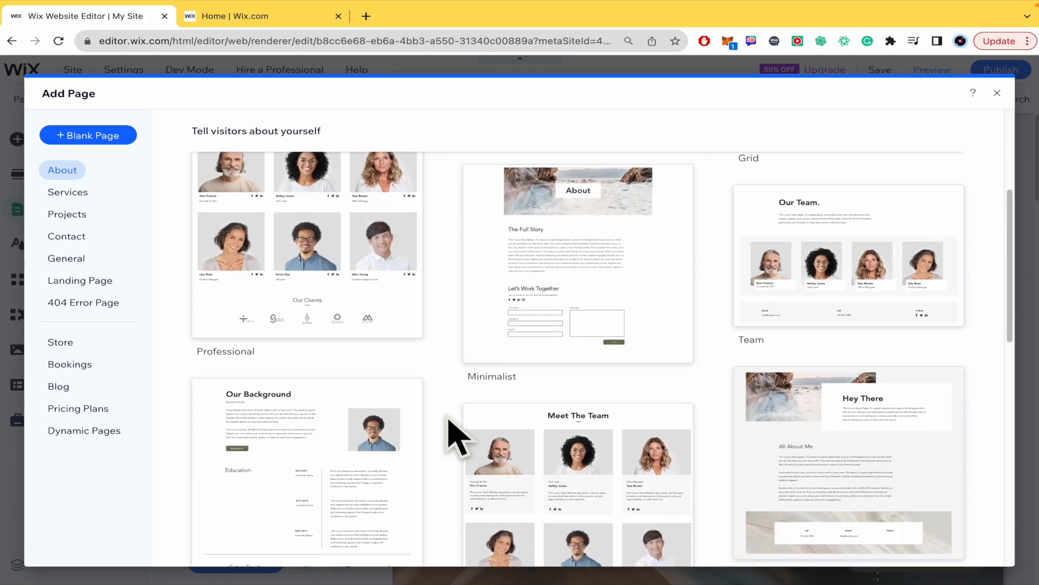
scroll(454, 432, up, 4)
scroll(457, 438, down, 1)
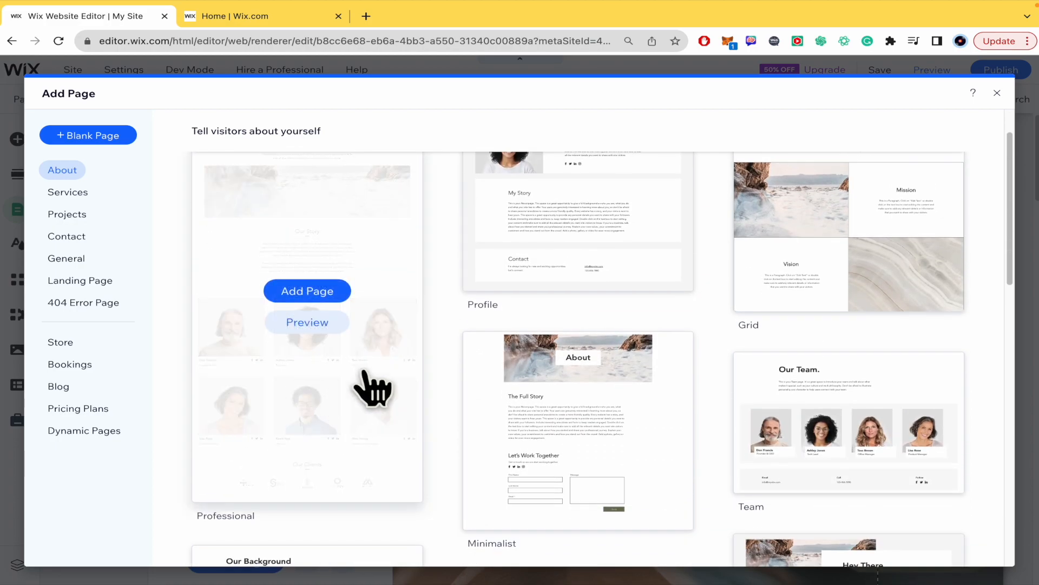
scroll(444, 446, down, 1)
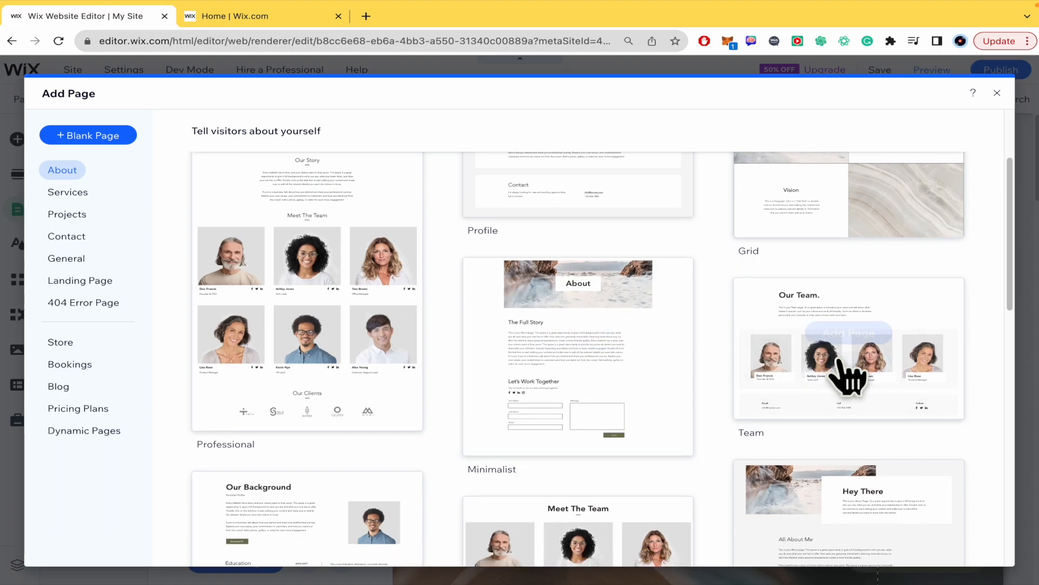
scroll(739, 455, down, 3)
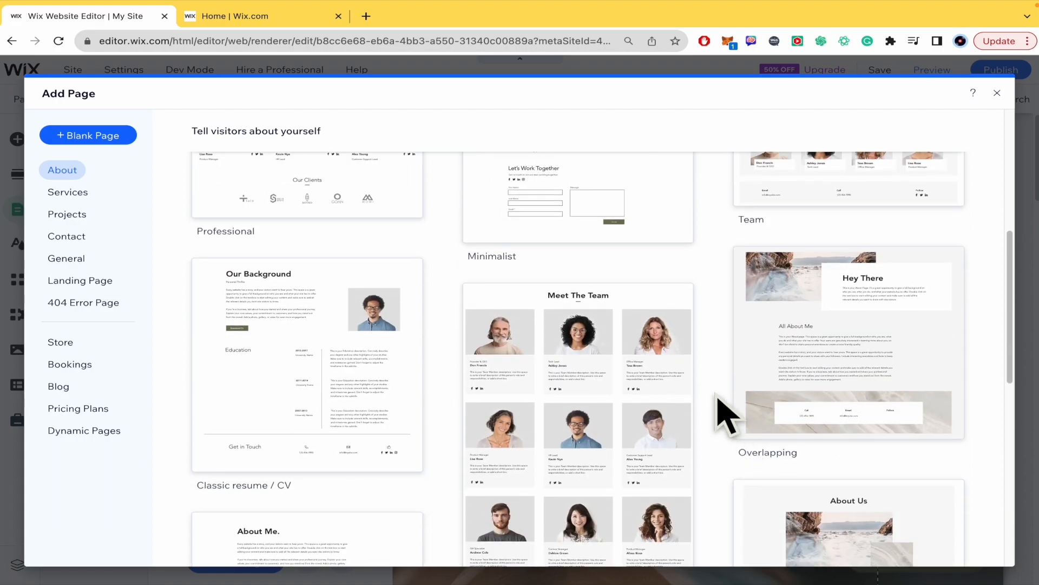
scroll(725, 412, down, 5)
scroll(725, 406, down, 4)
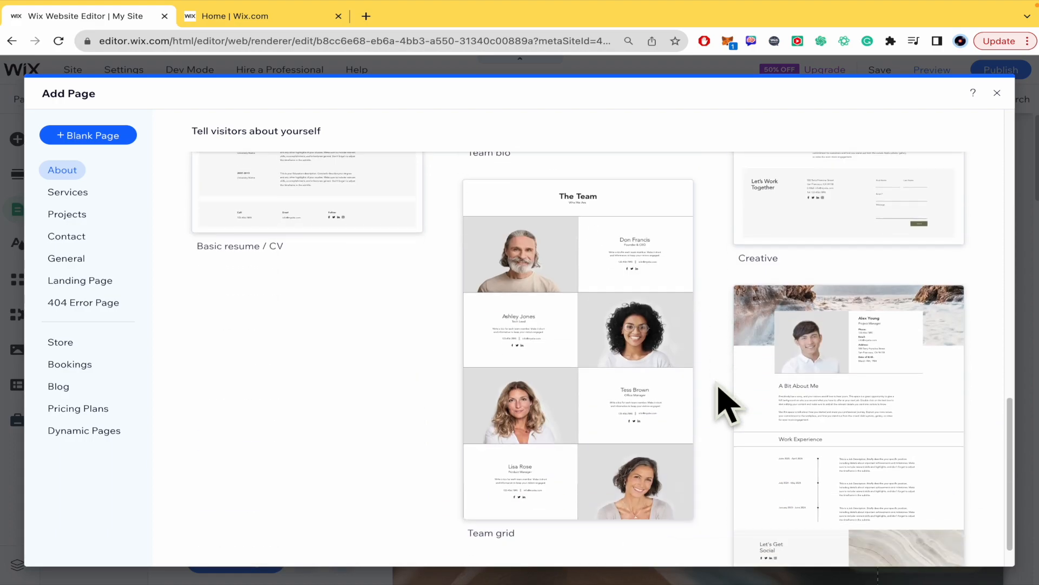
scroll(715, 383, up, 15)
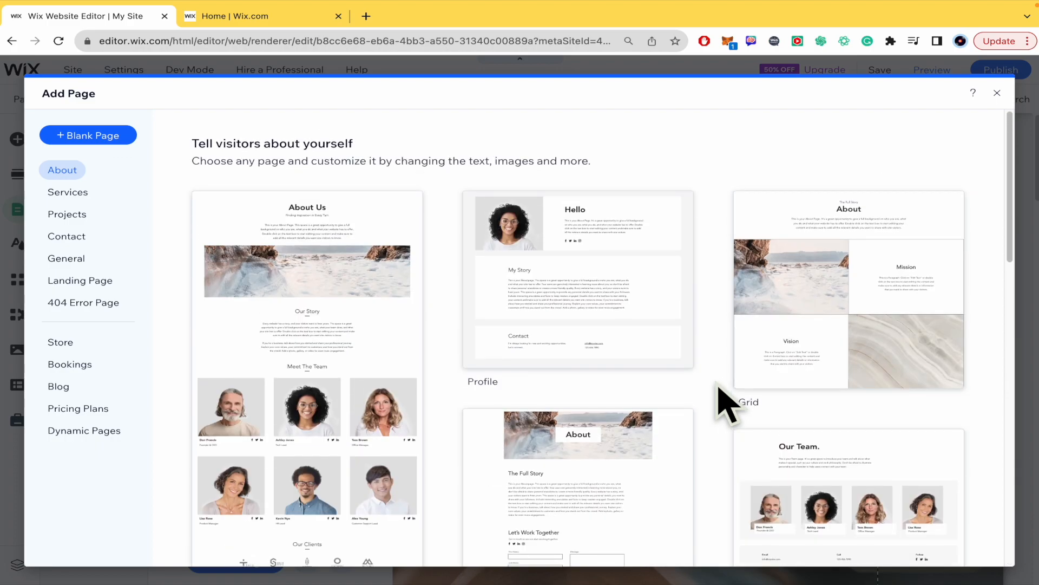
scroll(718, 385, down, 10)
scroll(719, 385, up, 10)
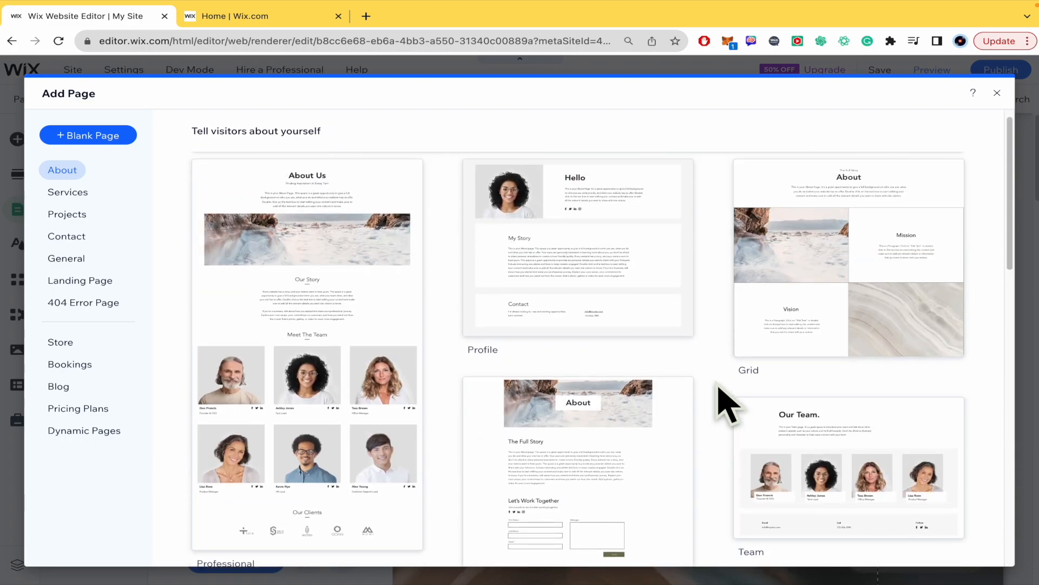
- Preview the Profile template, add it to the site as a page, and name that page About Us
click(606, 297)
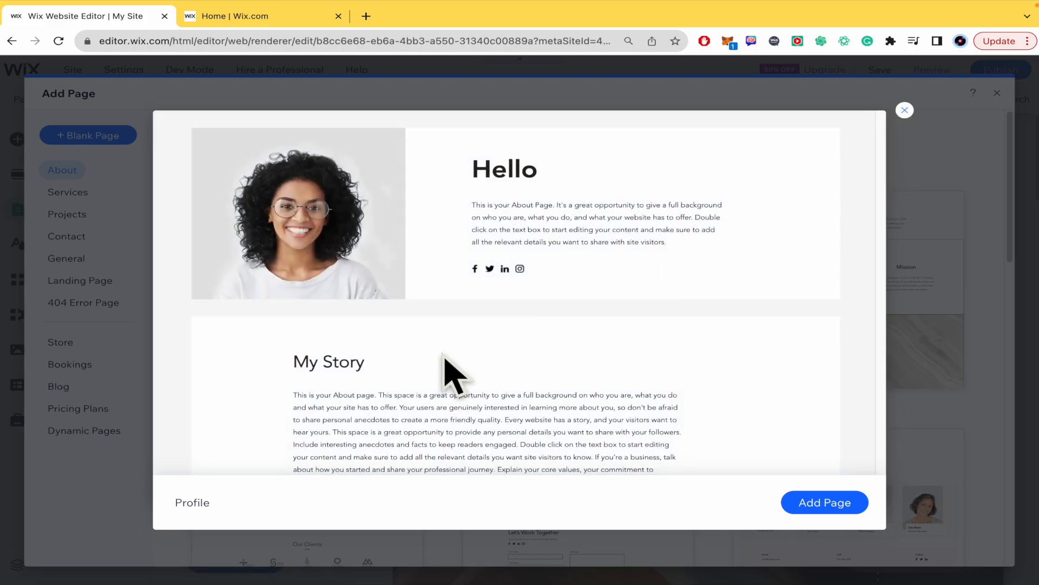
click(847, 505)
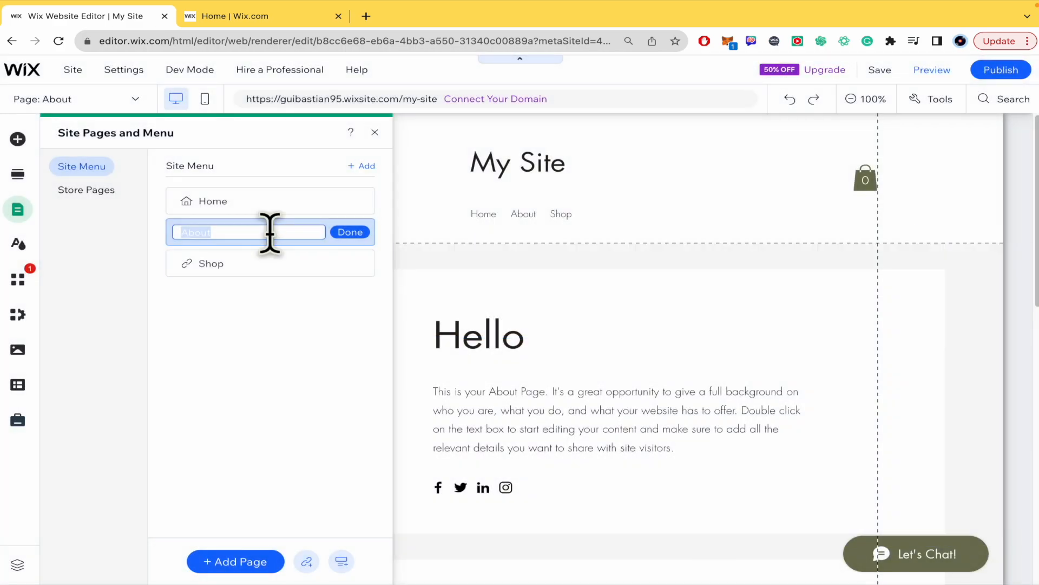
click(258, 232)
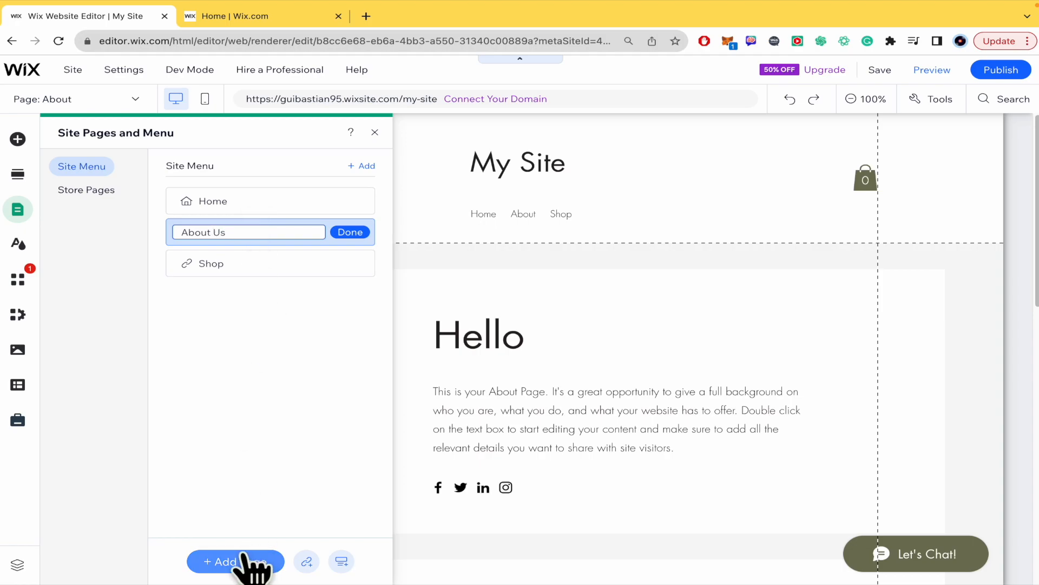
click(349, 232)
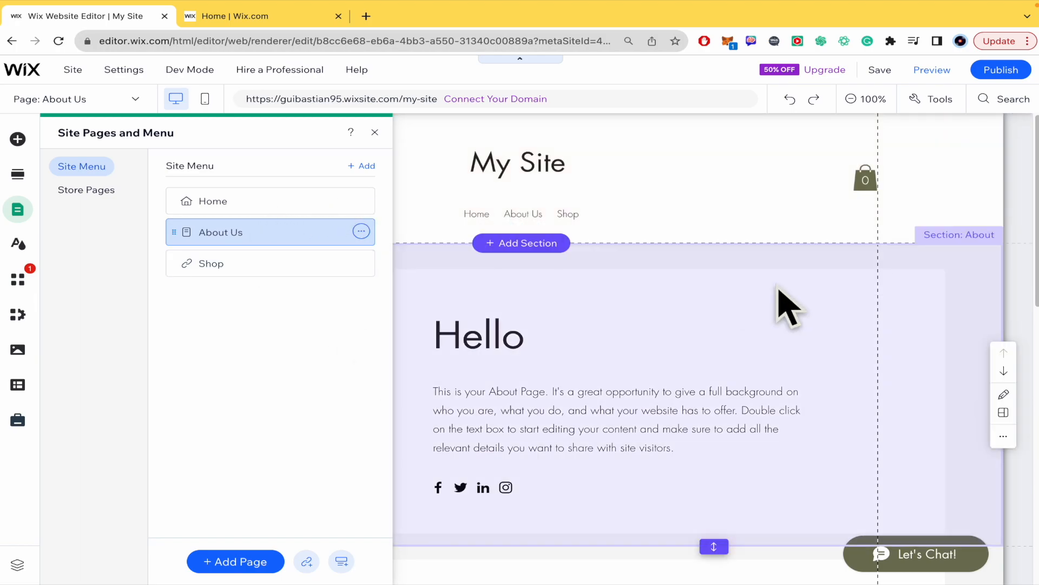
- Look over the About Us page's sections from the Hello strip down to the footer
click(780, 303)
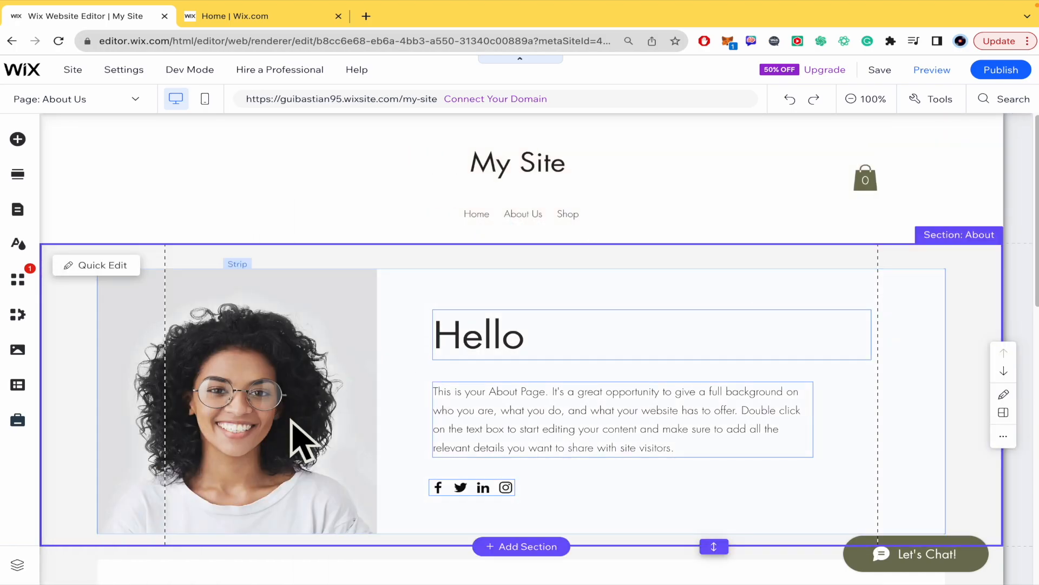
scroll(300, 436, down, 5)
scroll(336, 378, down, 7)
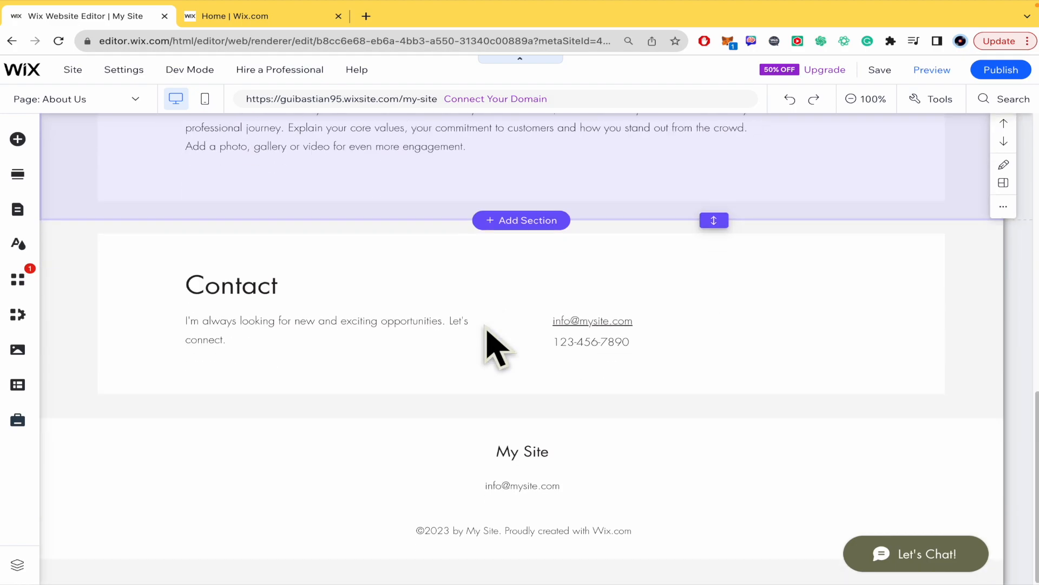
scroll(487, 343, up, 12)
scroll(487, 341, down, 2)
click(306, 291)
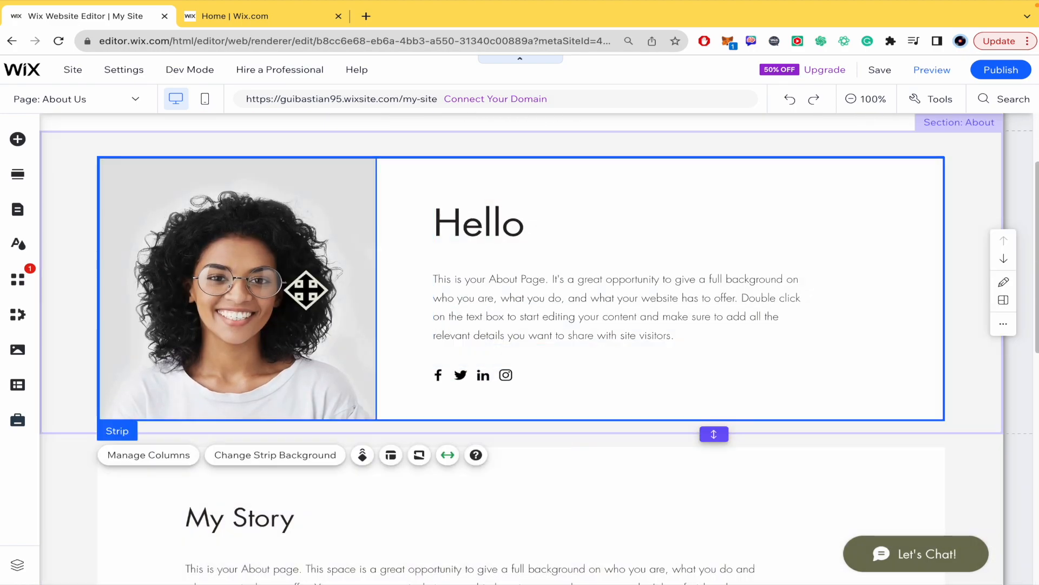
scroll(287, 347, up, 1)
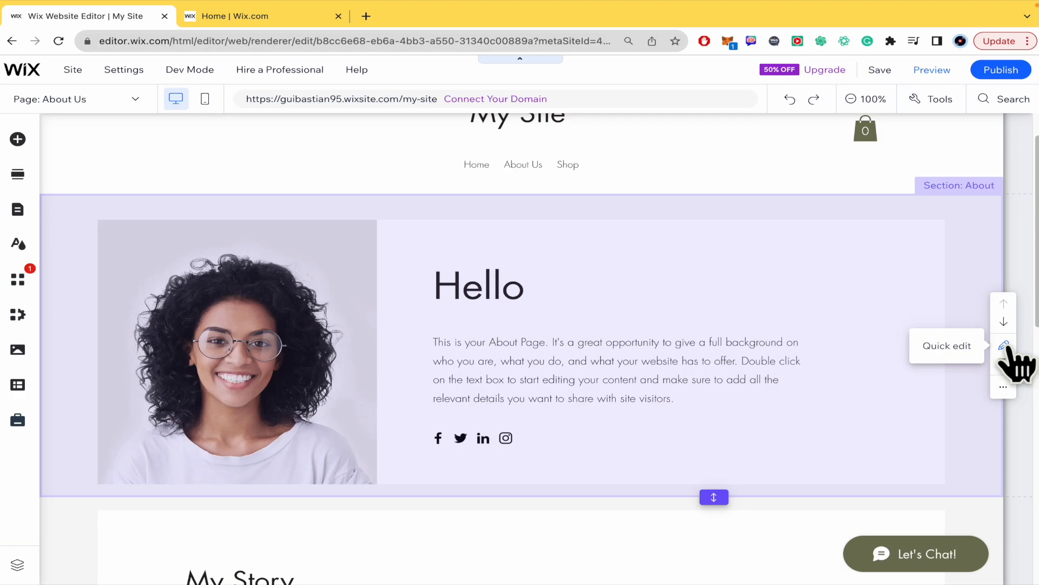
- Open Quick Edit for the About section and examine its background, title, paragraph and social bar settings
click(1004, 347)
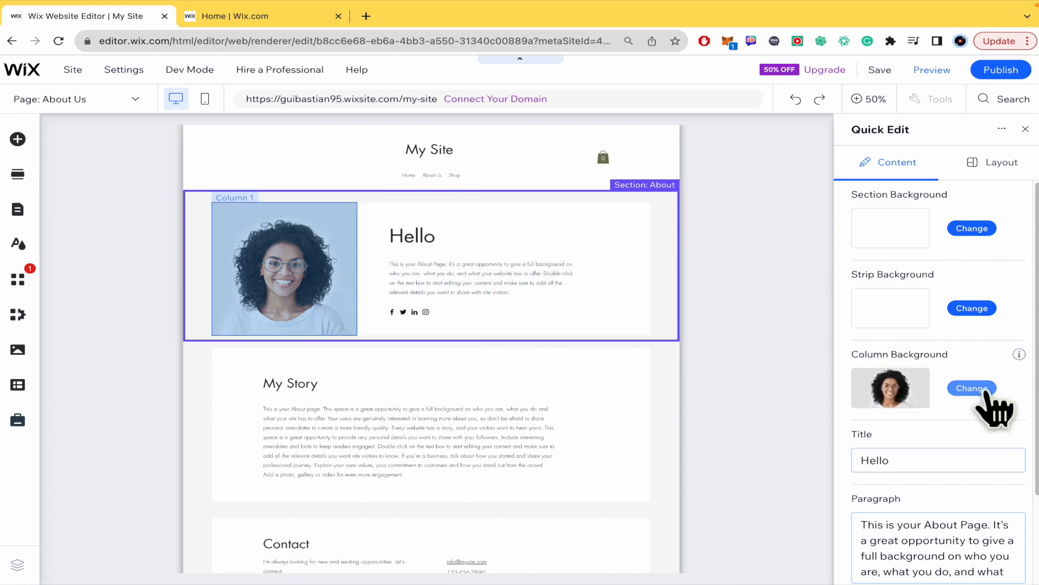
scroll(986, 425, down, 3)
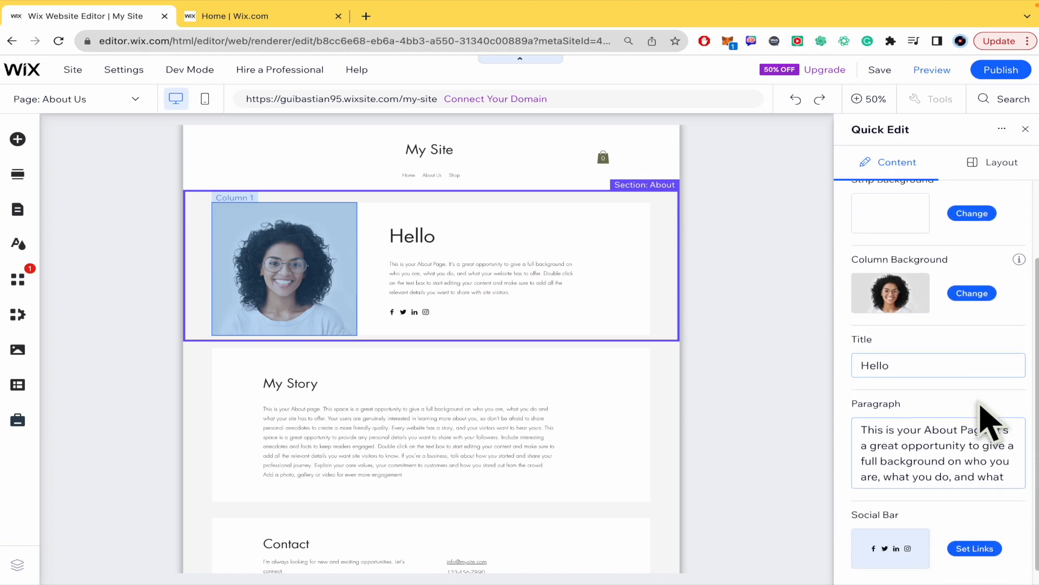
click(940, 355)
scroll(951, 433, down, 1)
click(956, 437)
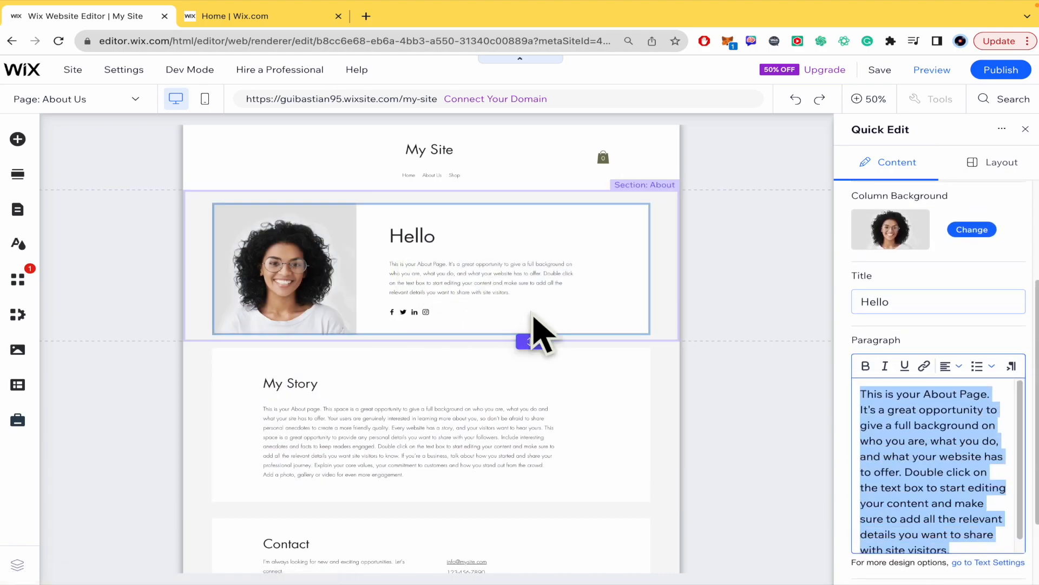
scroll(847, 441, down, 3)
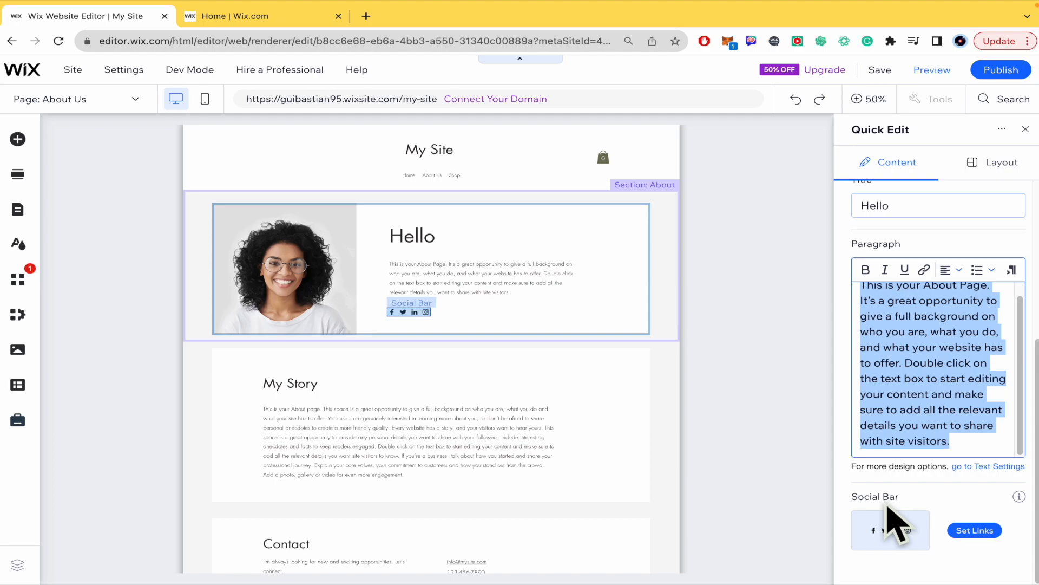
- Inspect the social bar's link settings for the Facebook, Twitter, LinkedIn and Instagram icons, leaving them as they are
click(973, 531)
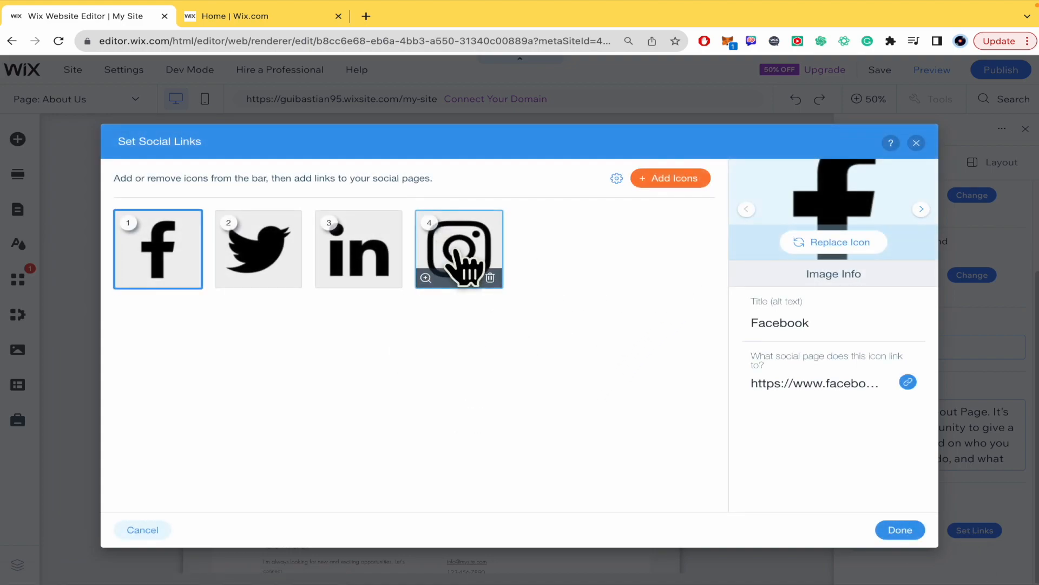
click(349, 250)
click(252, 249)
click(183, 250)
click(275, 247)
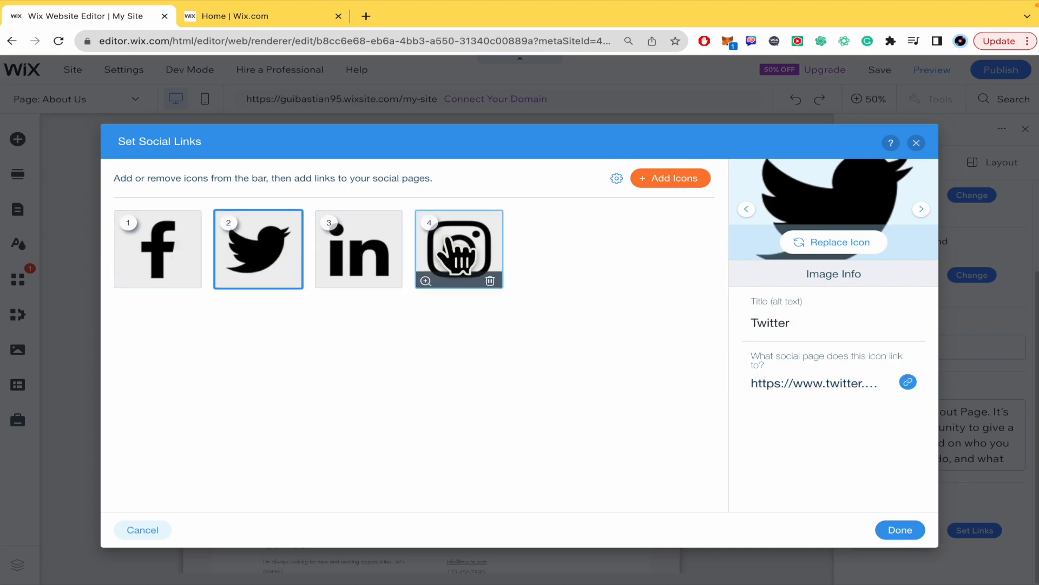
click(457, 250)
click(333, 250)
click(237, 250)
click(162, 250)
click(255, 250)
click(349, 252)
click(455, 257)
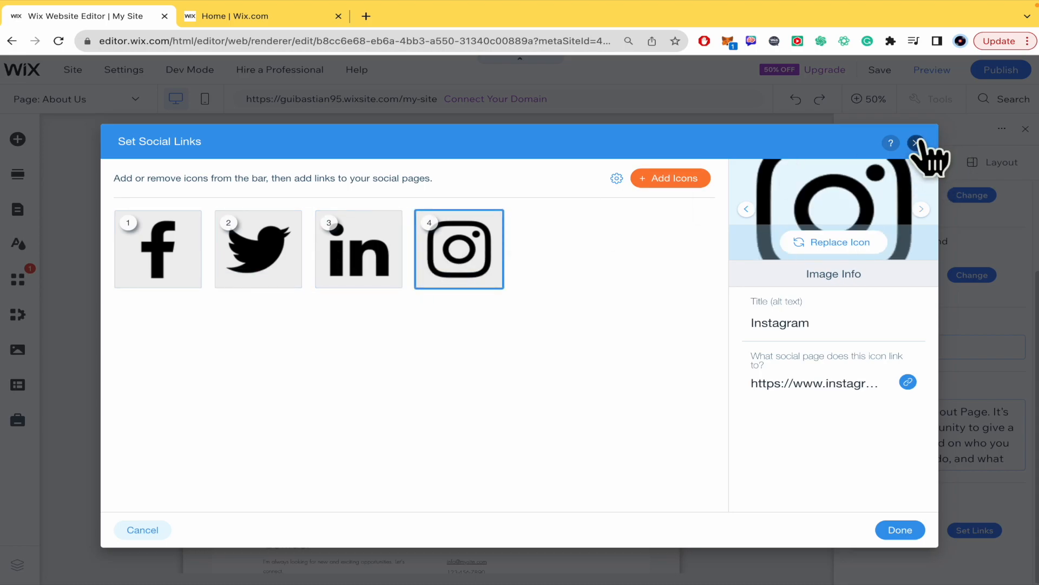
click(916, 143)
- Examine the editable content of the My Story section, the Contact section and the footer
scroll(473, 424, down, 3)
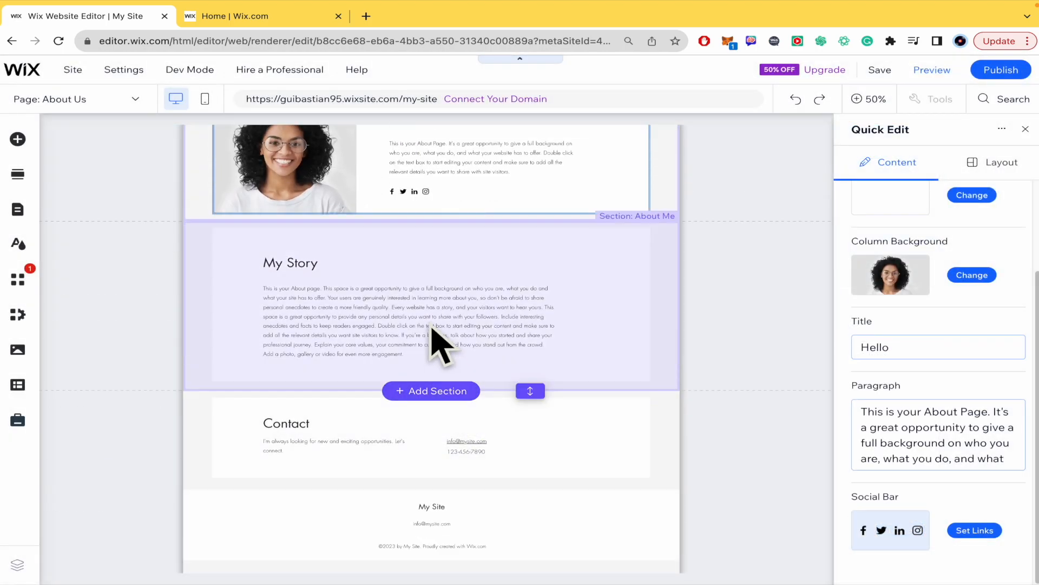
click(431, 325)
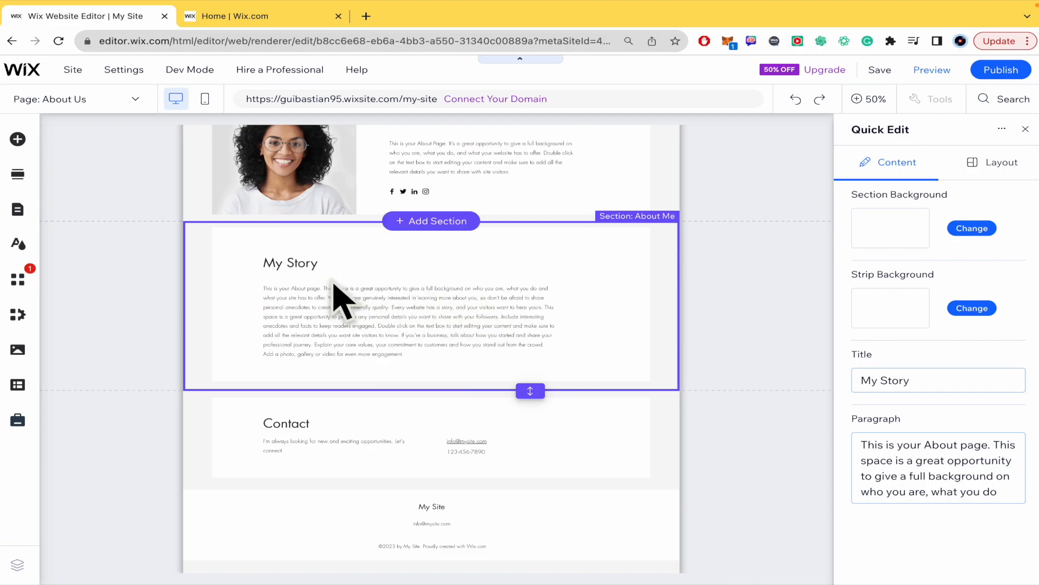
click(475, 463)
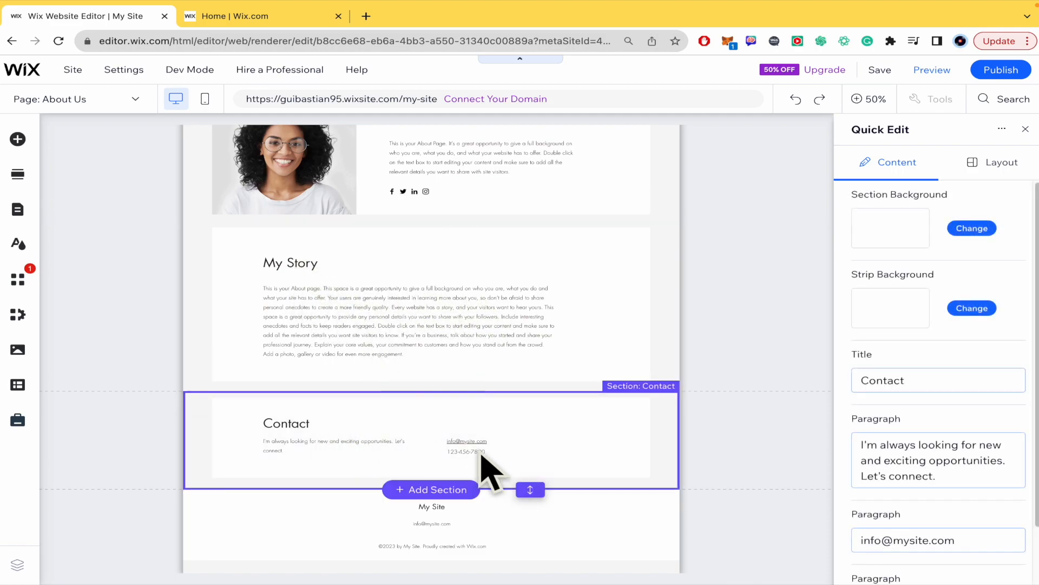
scroll(937, 468, down, 1)
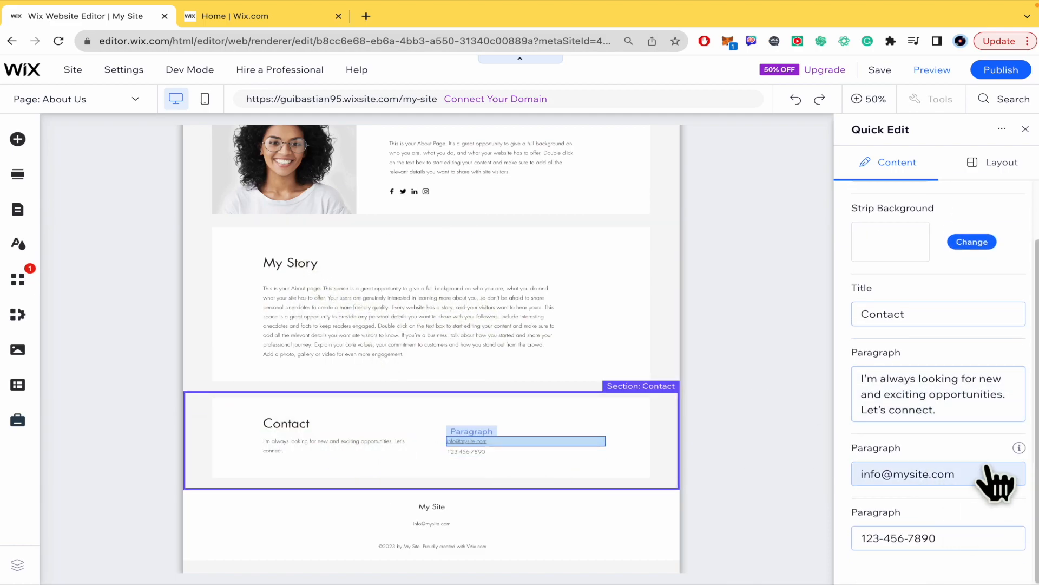
click(975, 553)
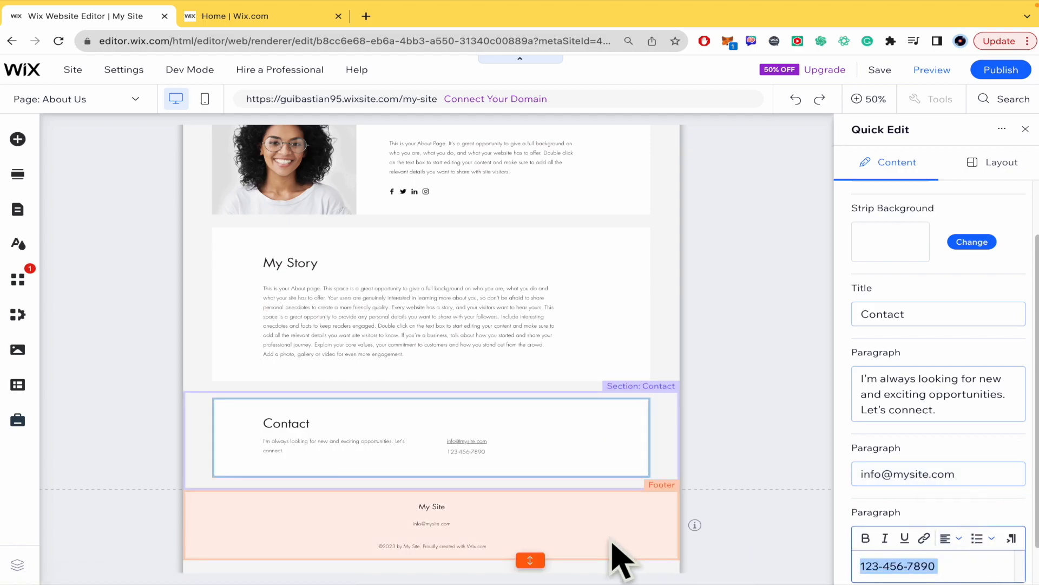
click(616, 557)
scroll(618, 558, up, 3)
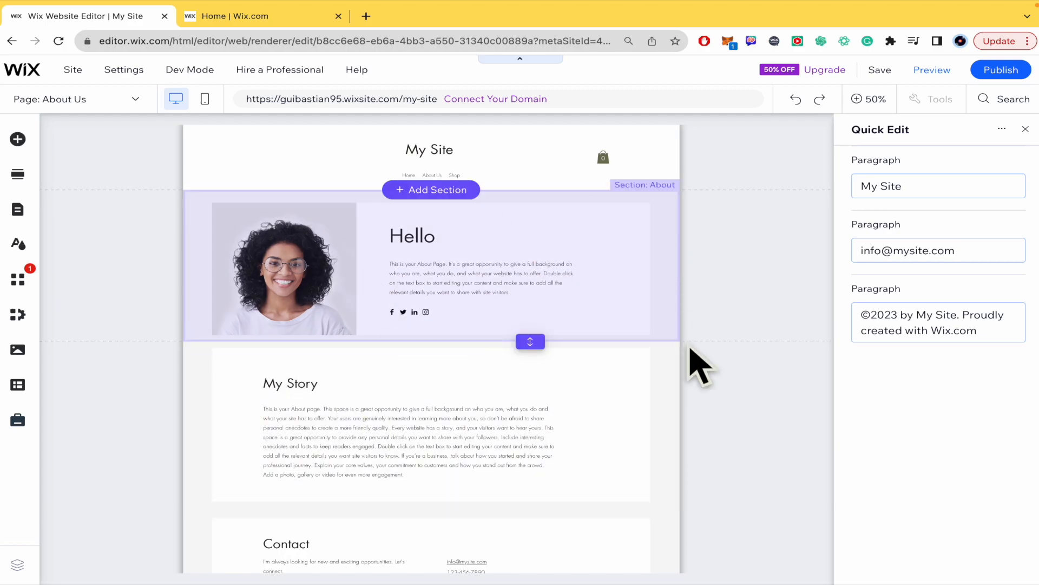
- Browse the About templates for a further page without adding one, and check the About Us page's management options
click(18, 209)
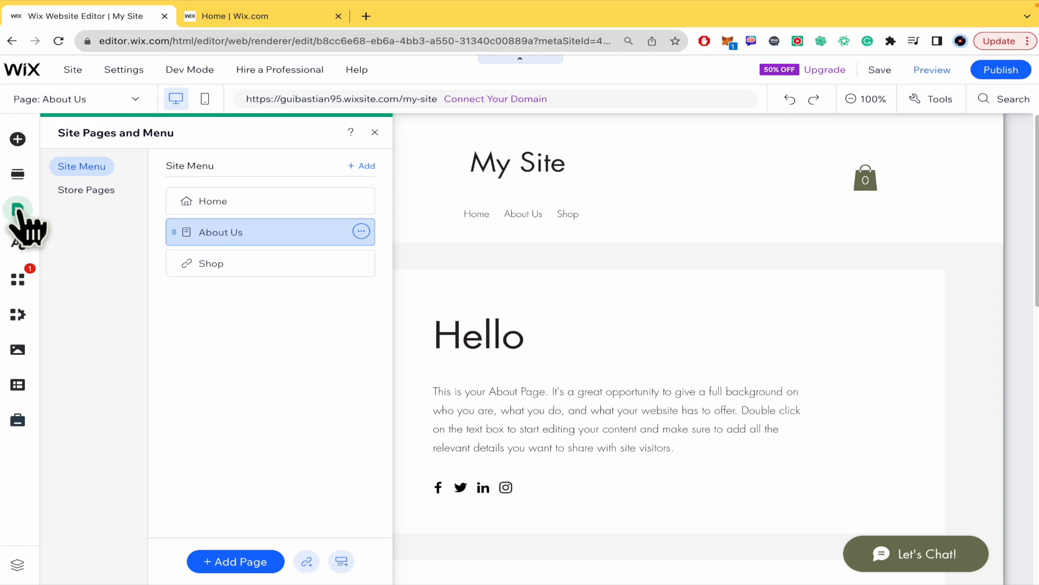
click(232, 565)
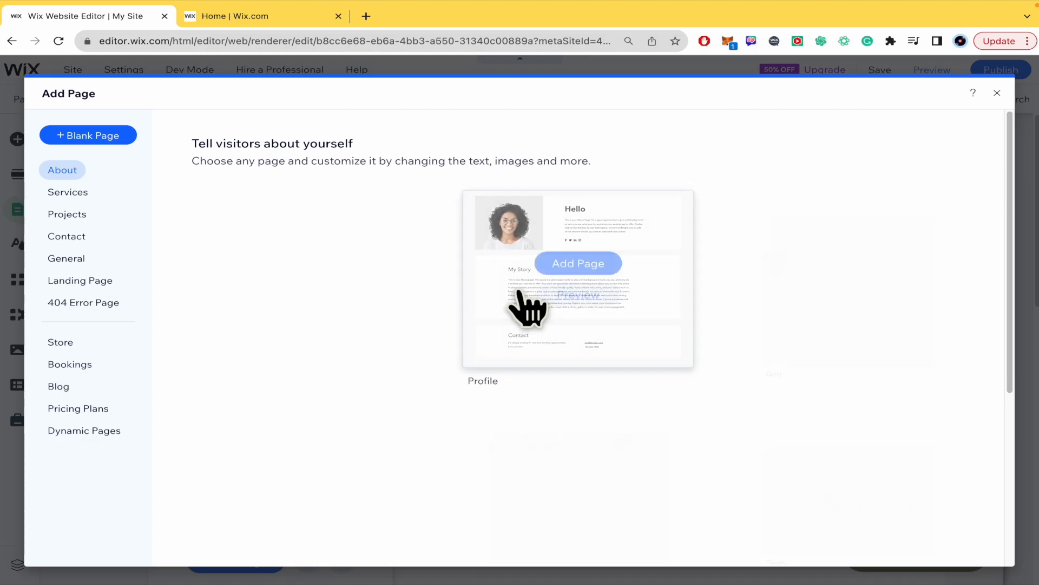
scroll(464, 429, down, 10)
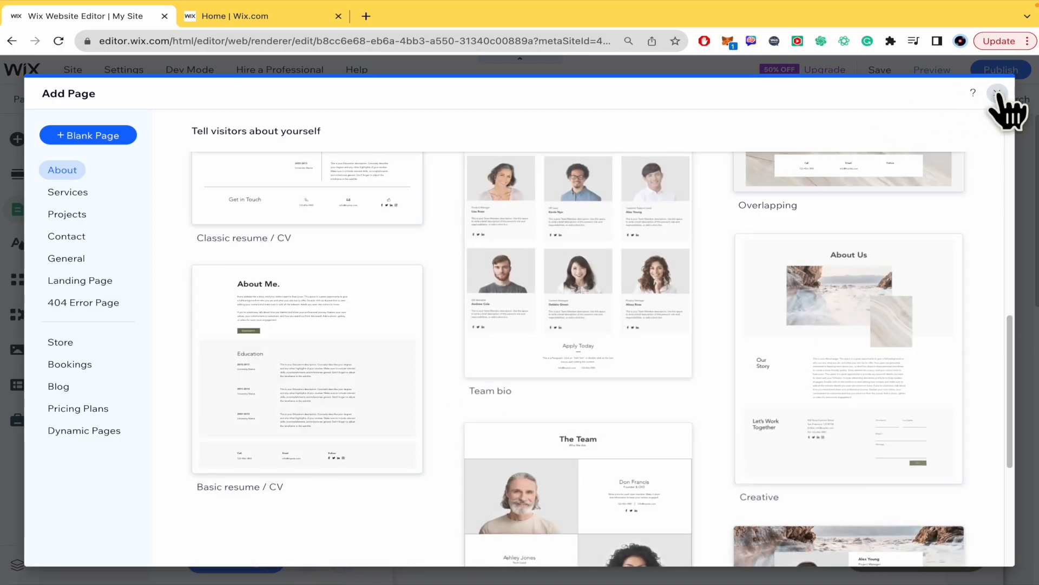
click(997, 92)
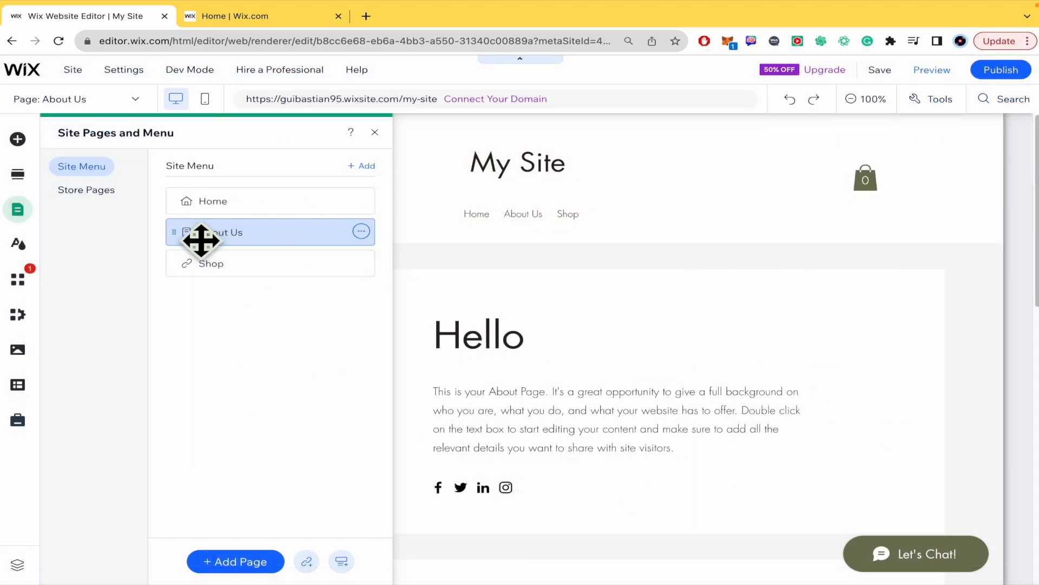
click(361, 232)
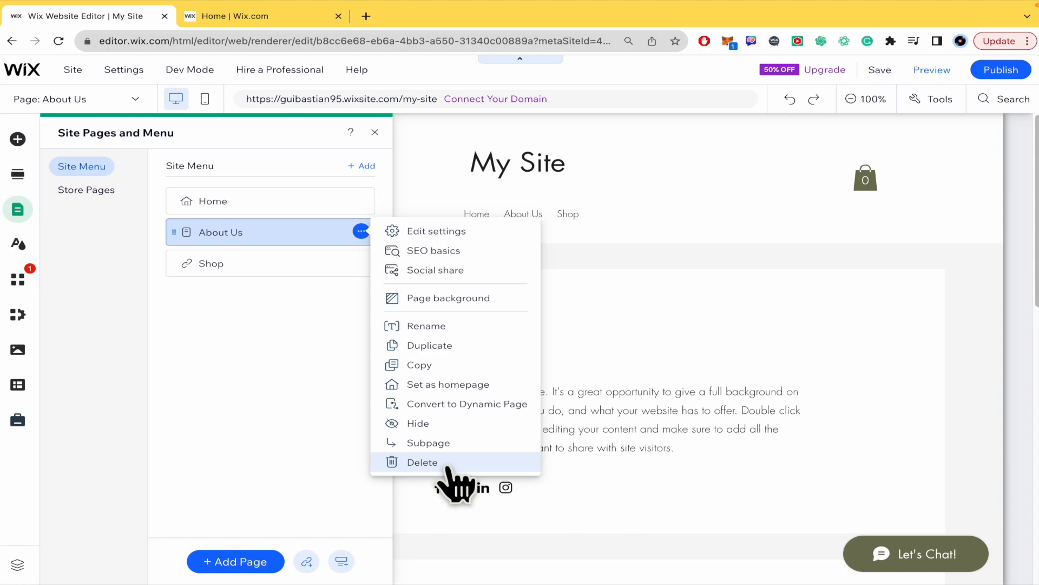
click(818, 326)
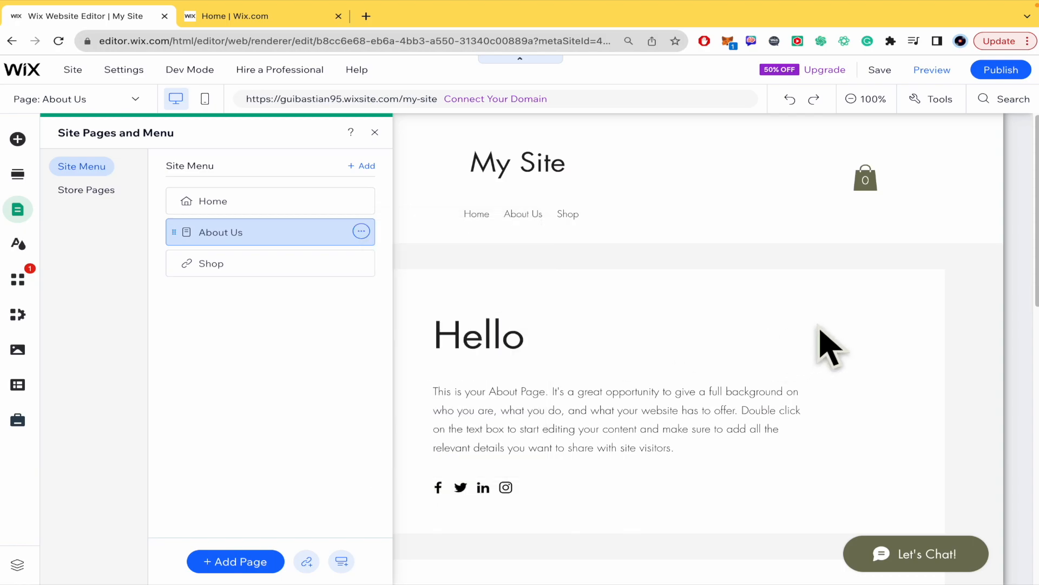